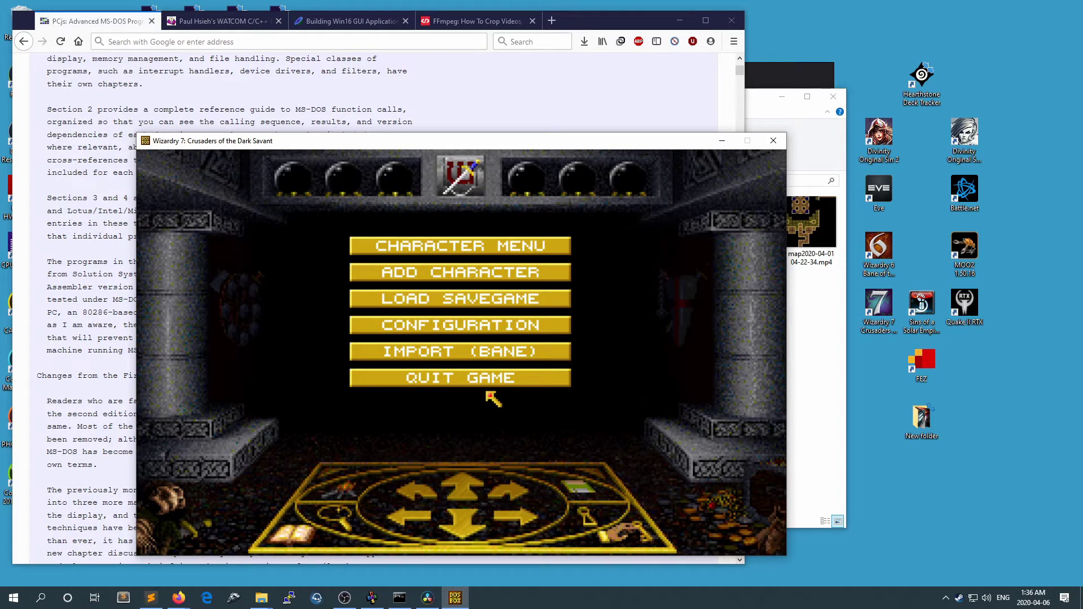
# Bring up the load savegame dialog in Wizardry 7, and switch to Cosmic Forge to open its Saved Files Viewer
pyautogui.press('l')
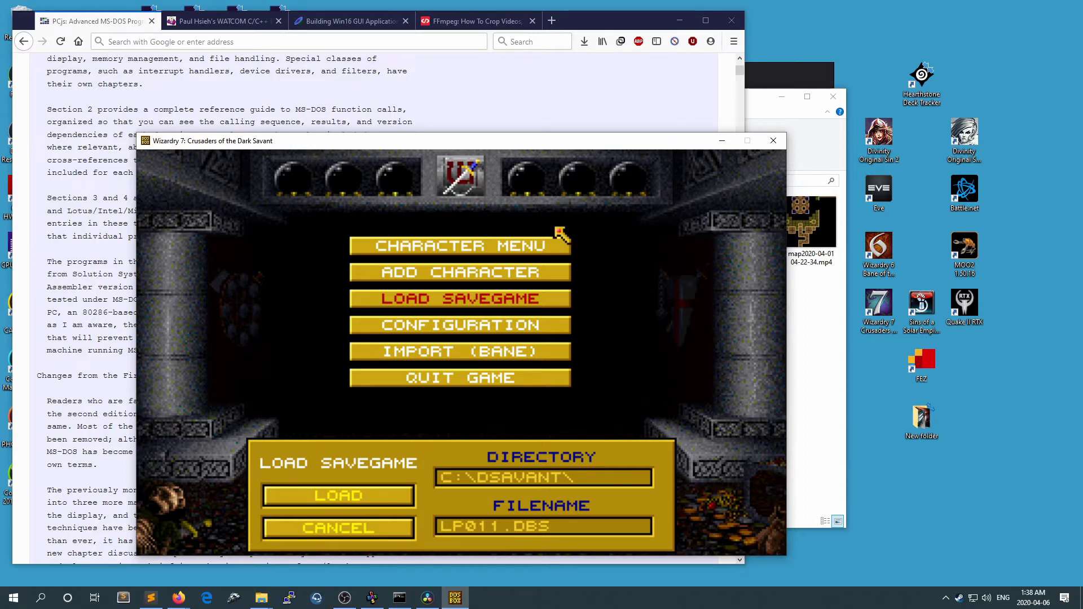
pyautogui.hotkey('alt', 'Tab')
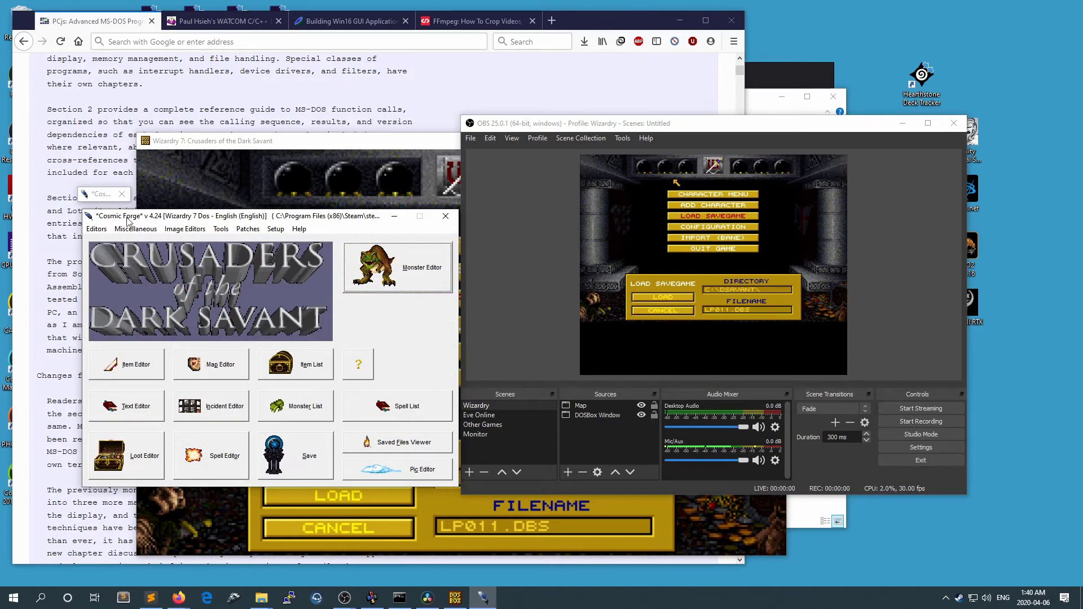
pyautogui.click(299, 233)
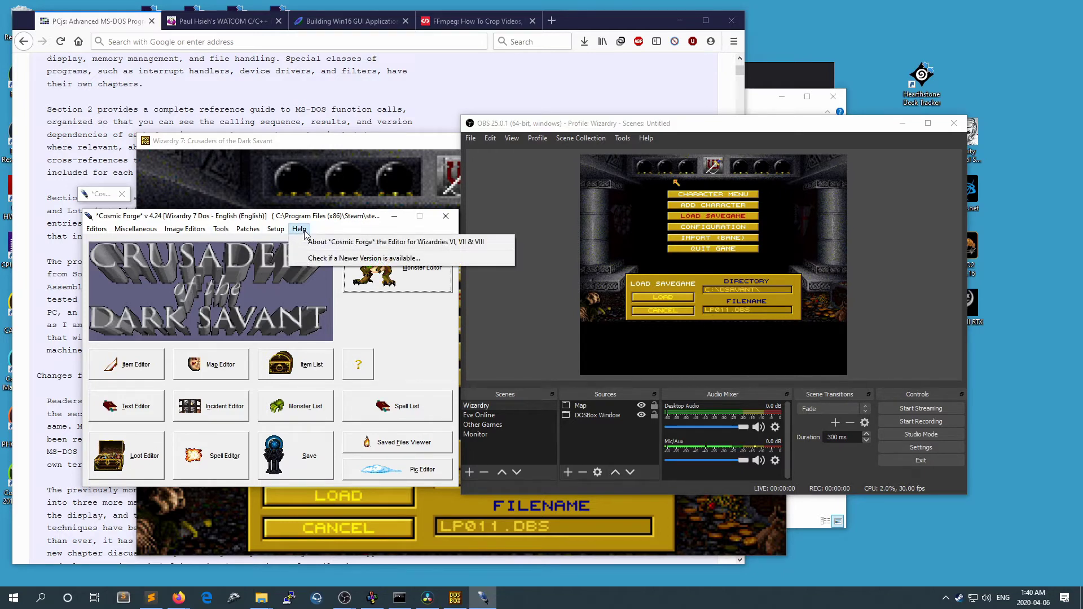
pyautogui.click(347, 324)
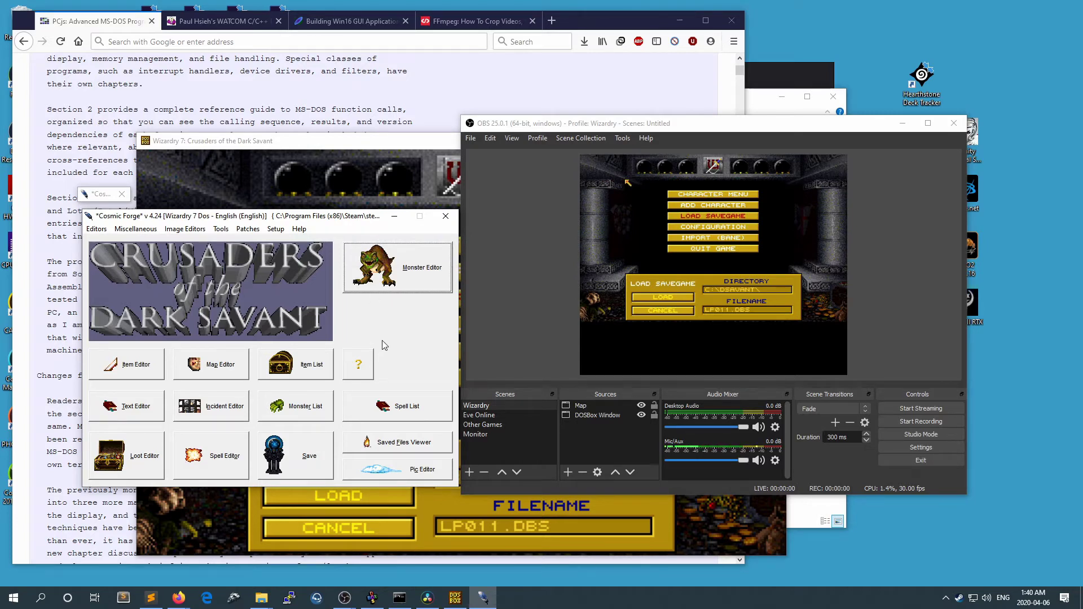
pyautogui.click(416, 442)
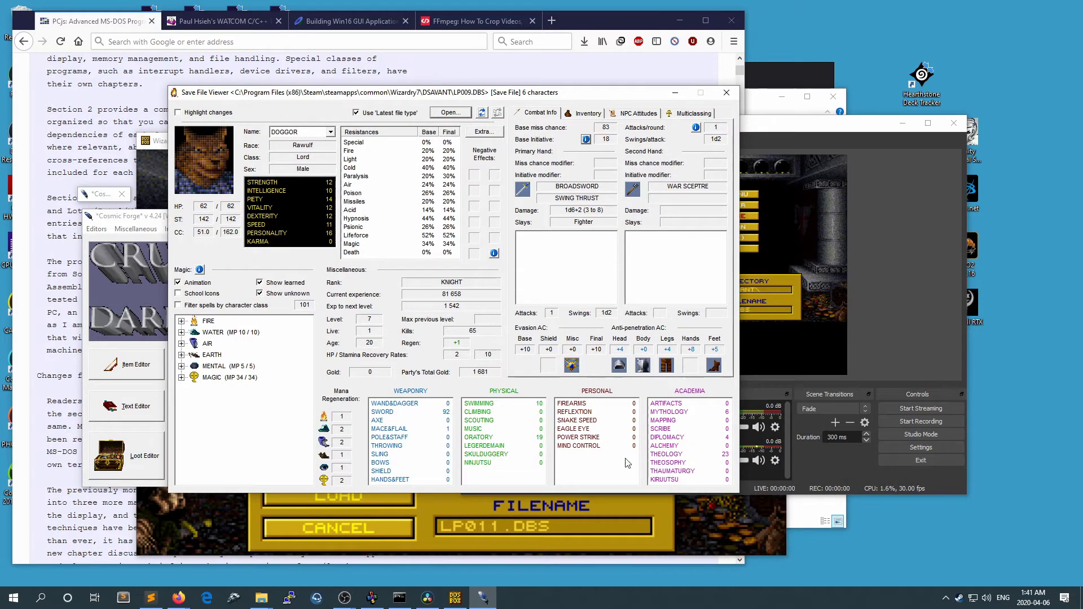
# Load savegame LP011.DBS in Wizardry 7 and attach Cosmic Forge's Save File Viewer to the running game
pyautogui.click(723, 533)
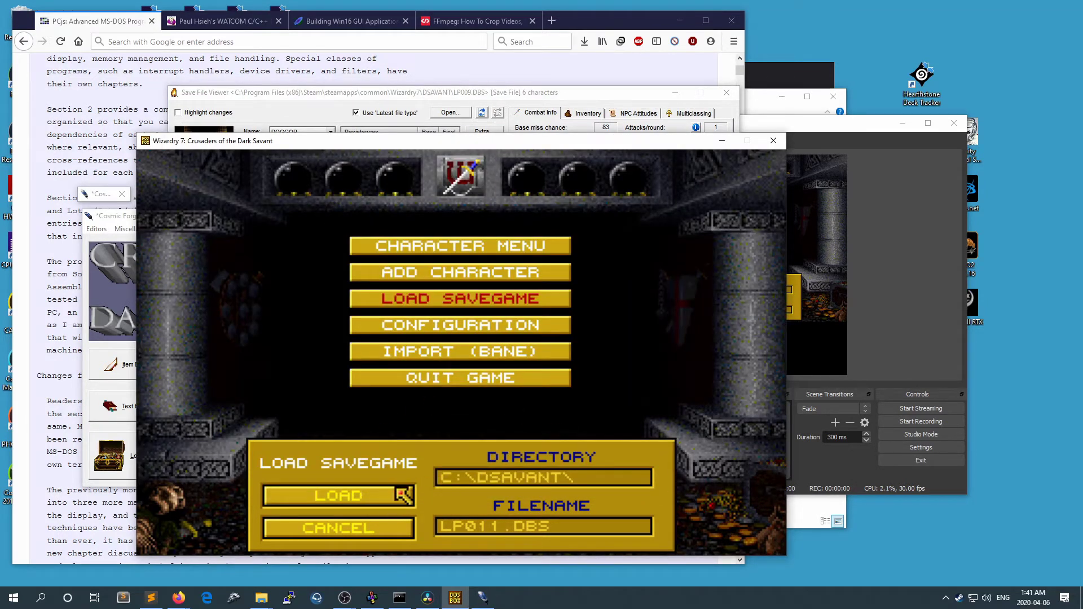
pyautogui.click(379, 499)
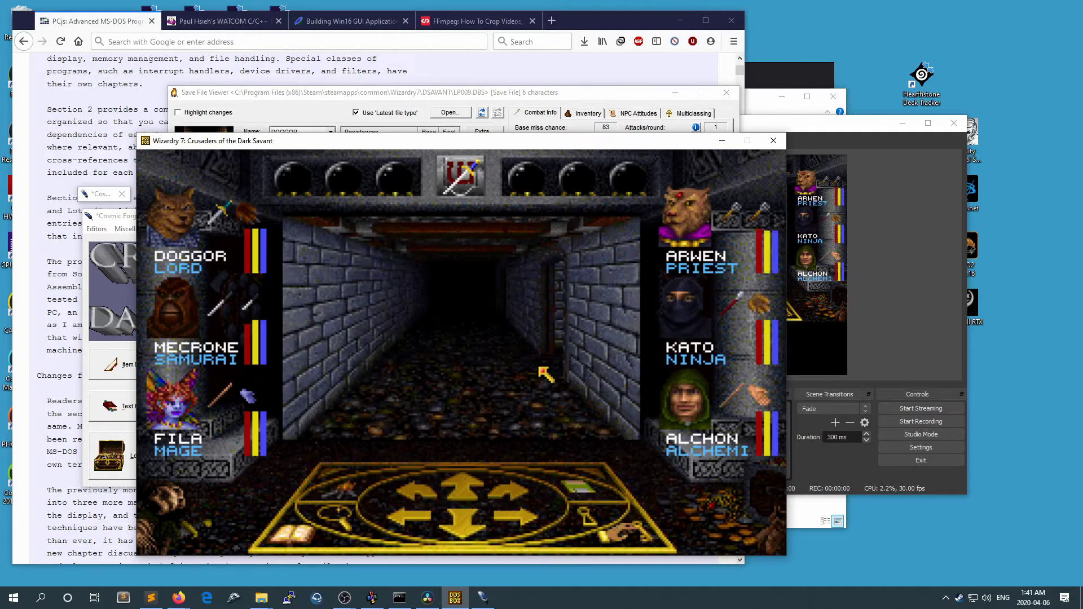
pyautogui.click(356, 93)
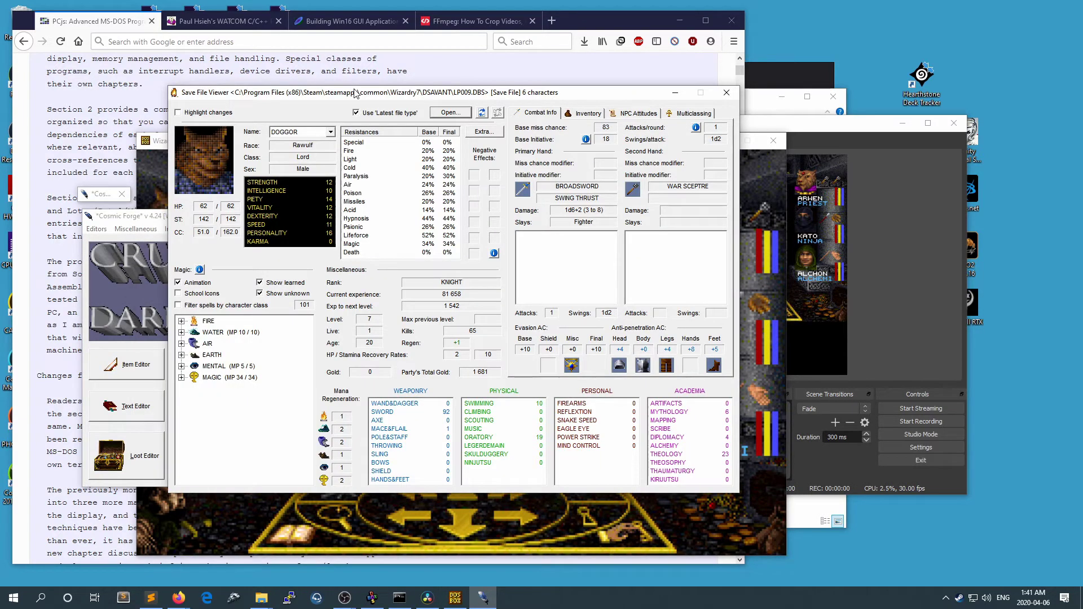
pyautogui.click(489, 133)
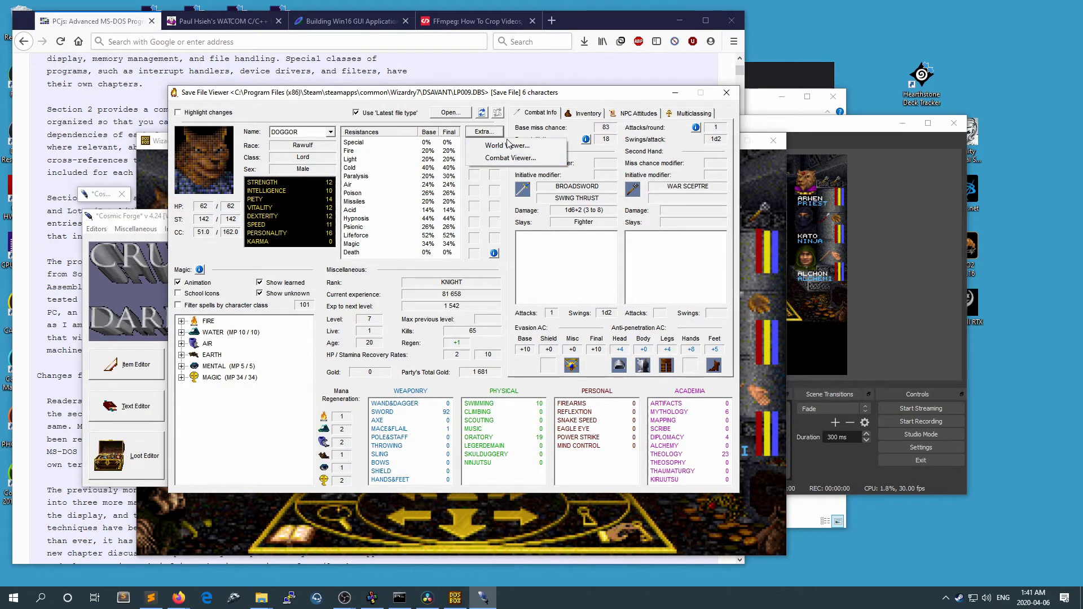
pyautogui.click(463, 114)
pyautogui.click(463, 114)
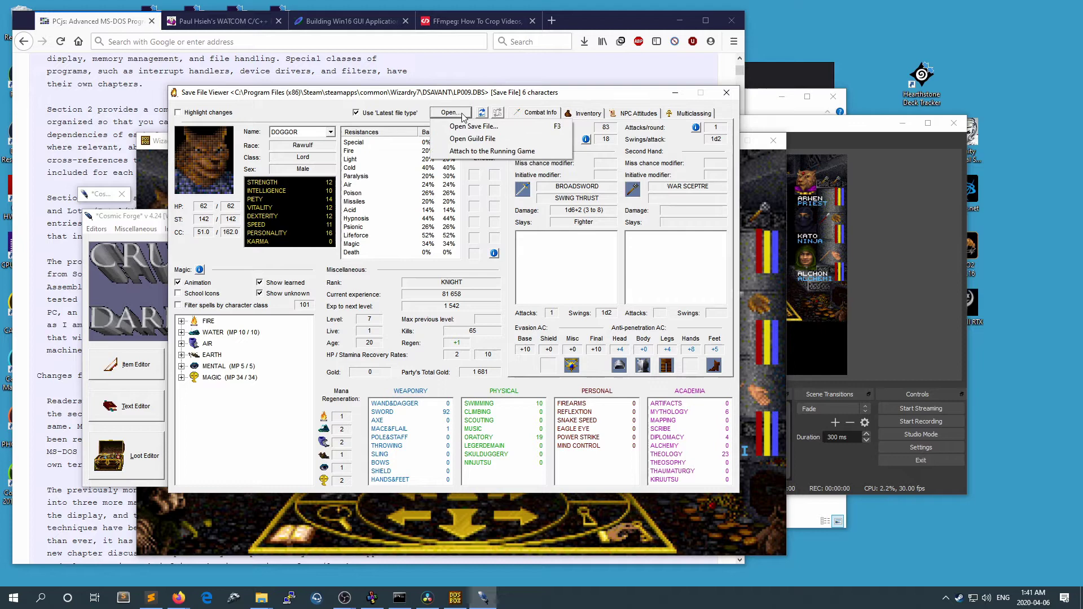
pyautogui.click(478, 152)
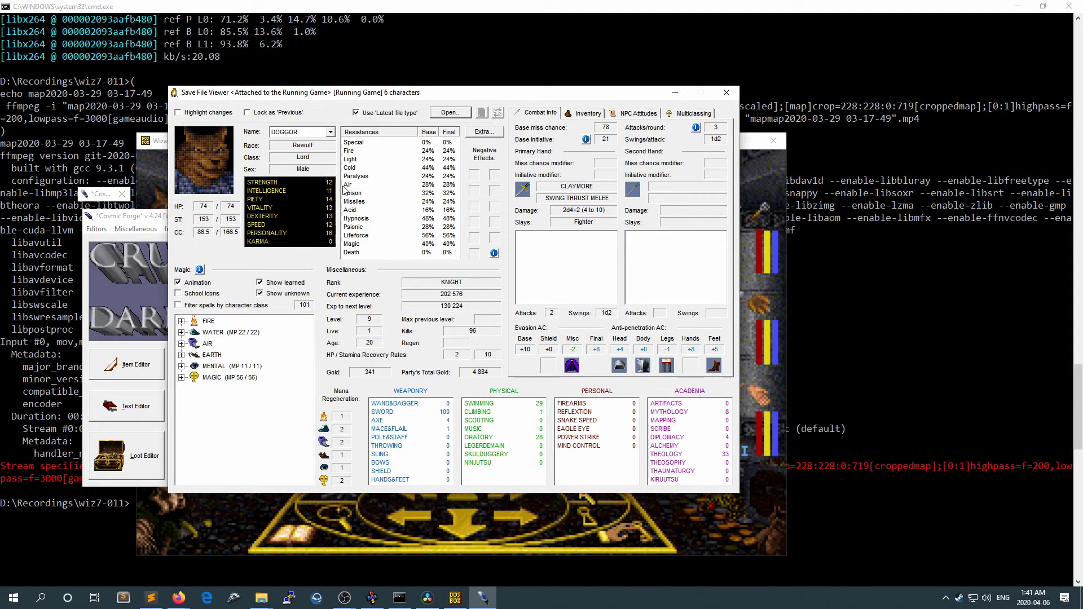
# Look through the NPC attitudes list in the Save File Viewer and return to the character's combat info
pyautogui.click(636, 112)
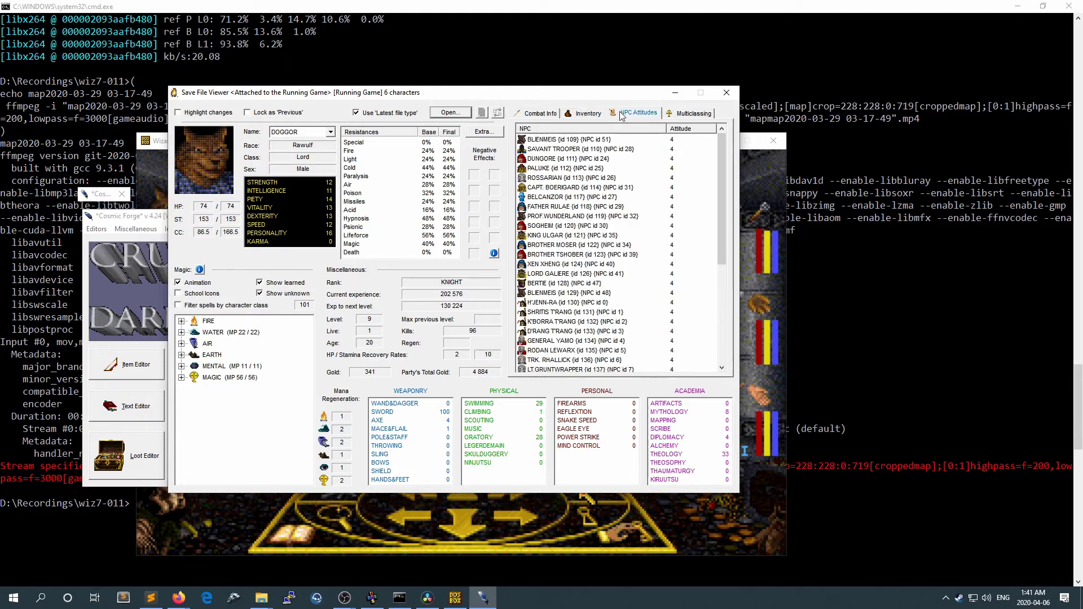
pyautogui.moveTo(722, 192); pyautogui.dragTo(723, 198)
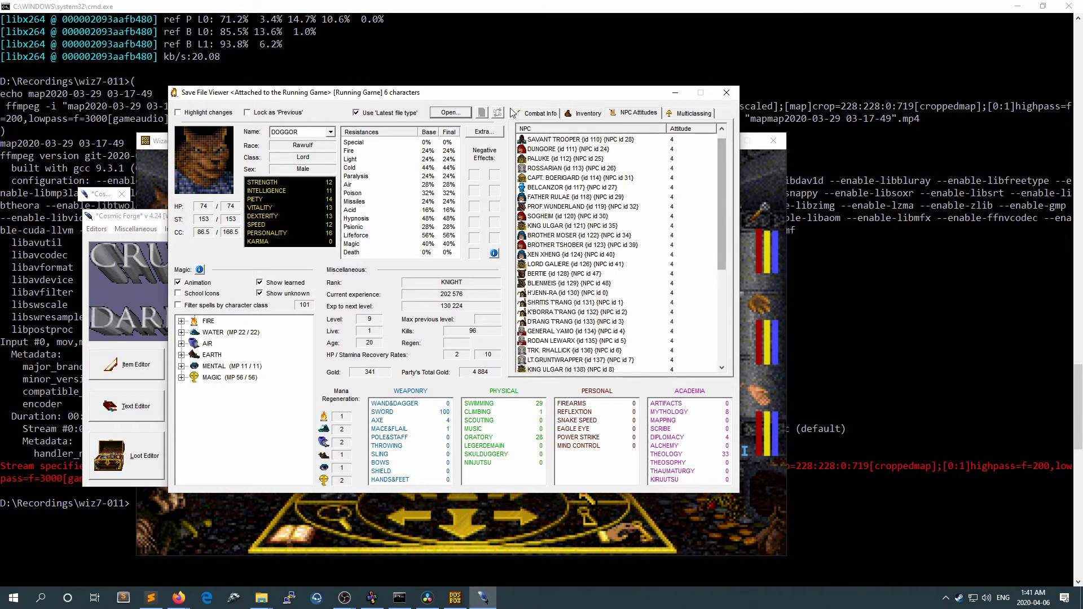
pyautogui.click(545, 111)
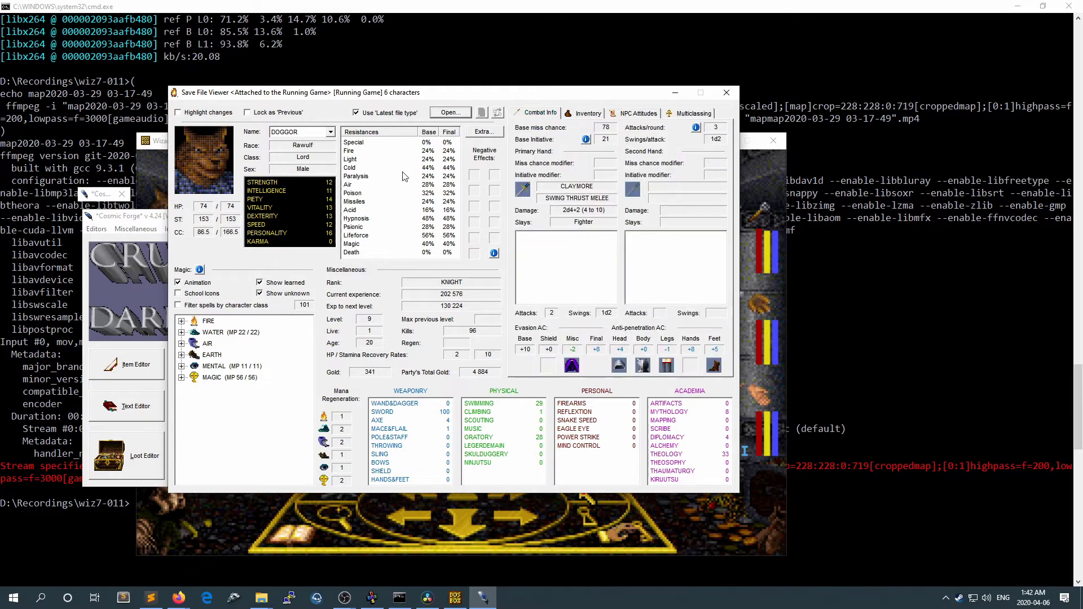
# Open the World Viewer from the Save File Viewer and move its window so it overlaps the viewer's lower half
pyautogui.click(485, 133)
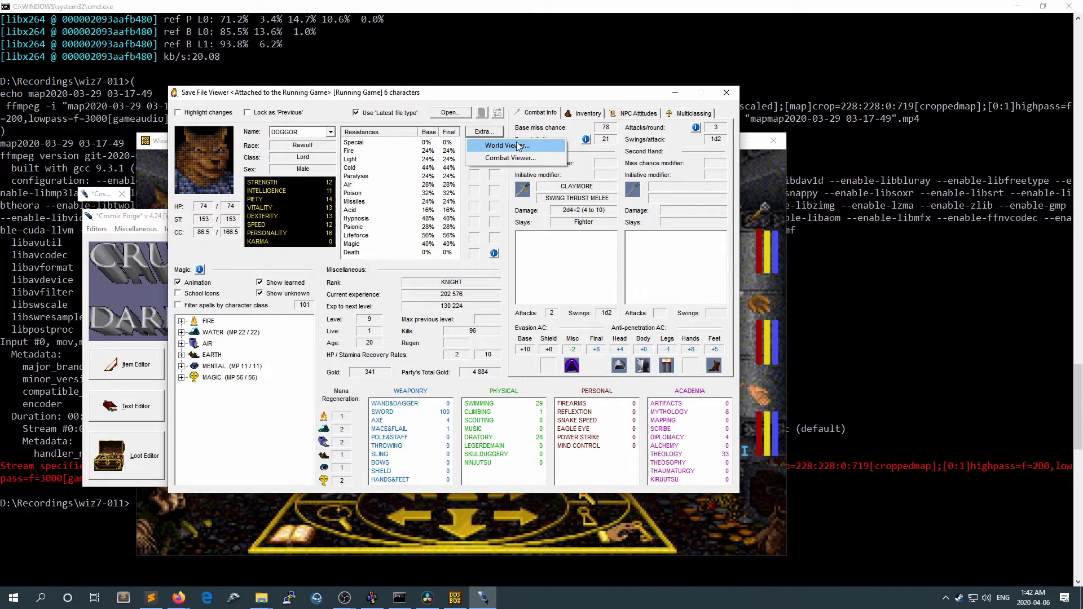
pyautogui.click(514, 147)
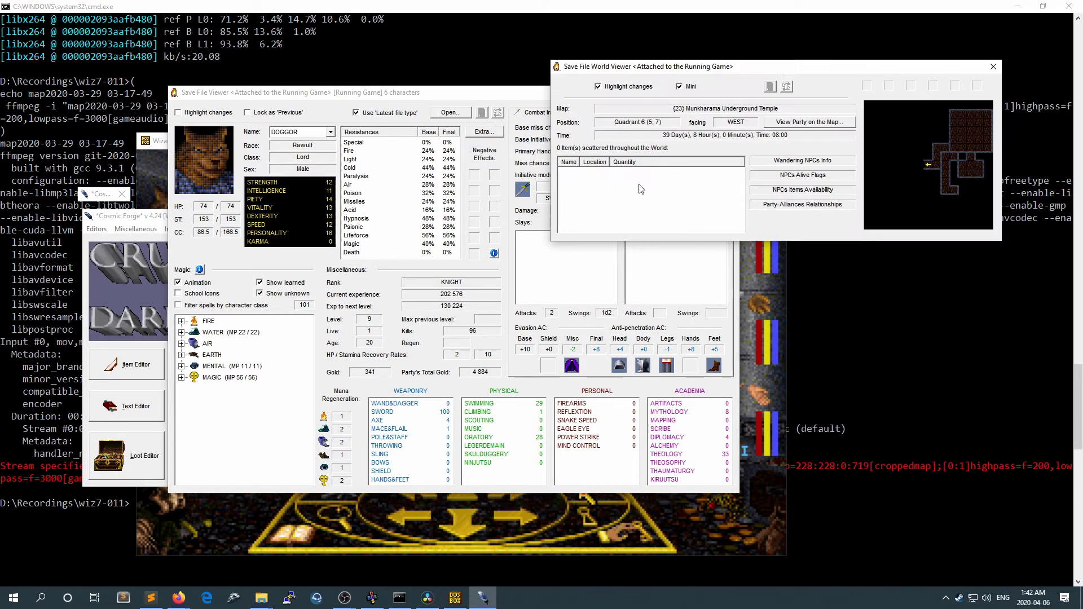
pyautogui.moveTo(813, 75); pyautogui.dragTo(405, 225)
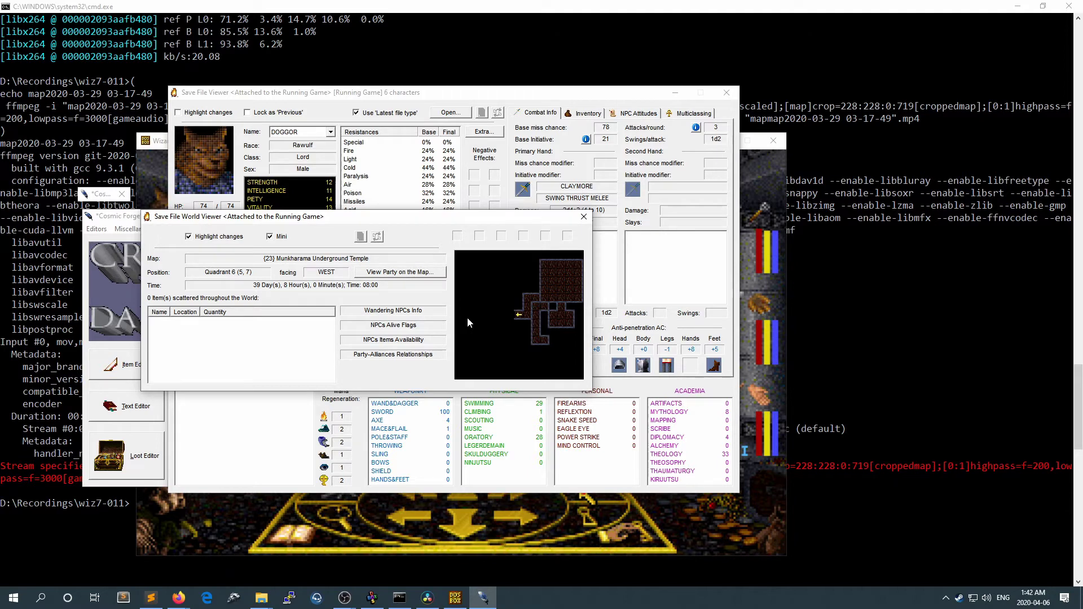
pyautogui.hotkey('alt', 'Tab')
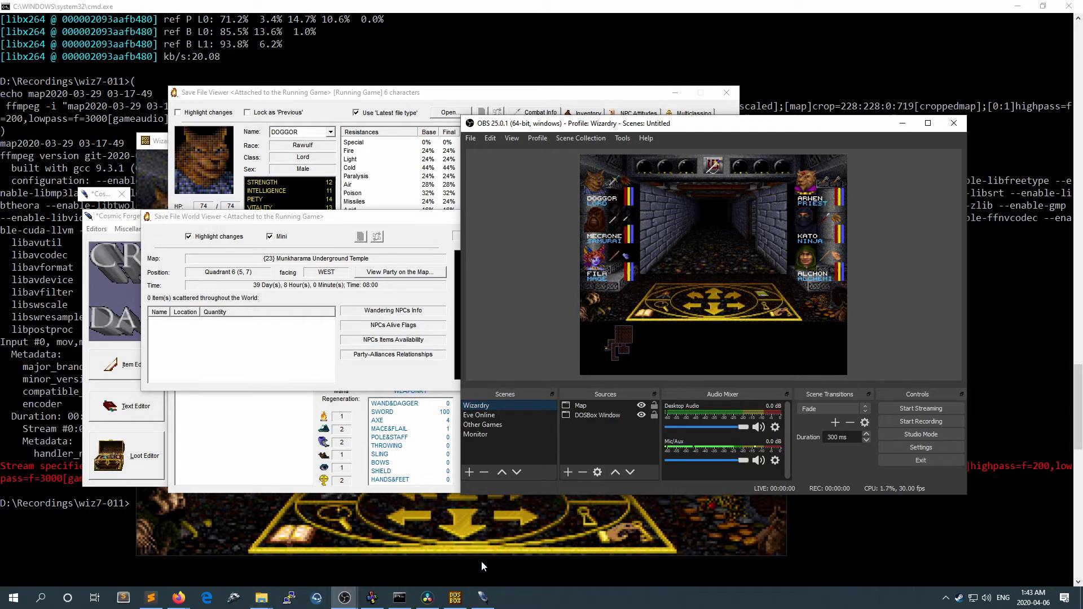
pyautogui.moveTo(266, 605)
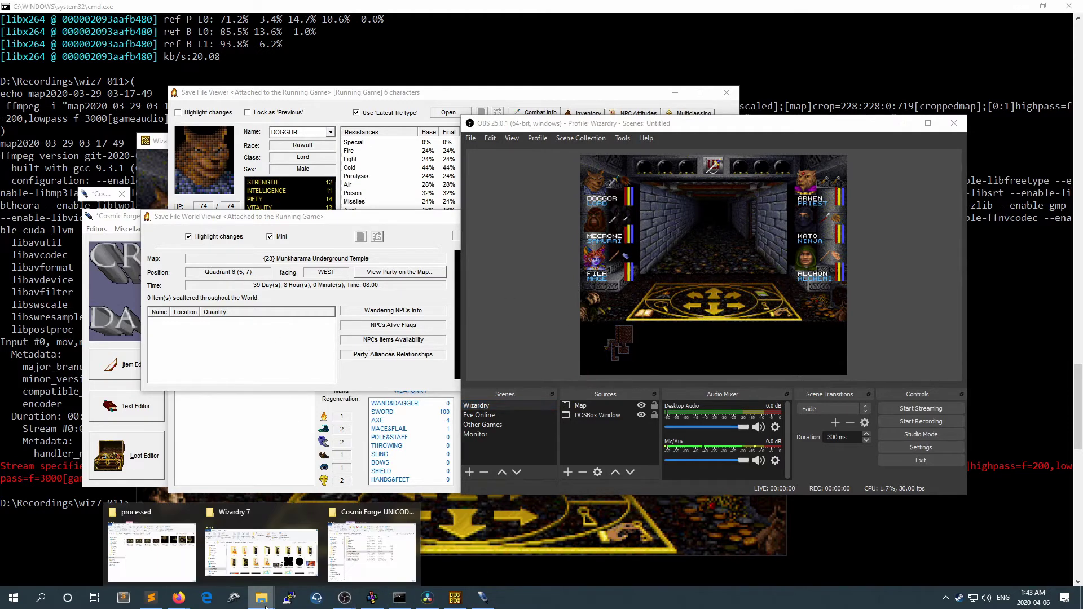
pyautogui.click(166, 551)
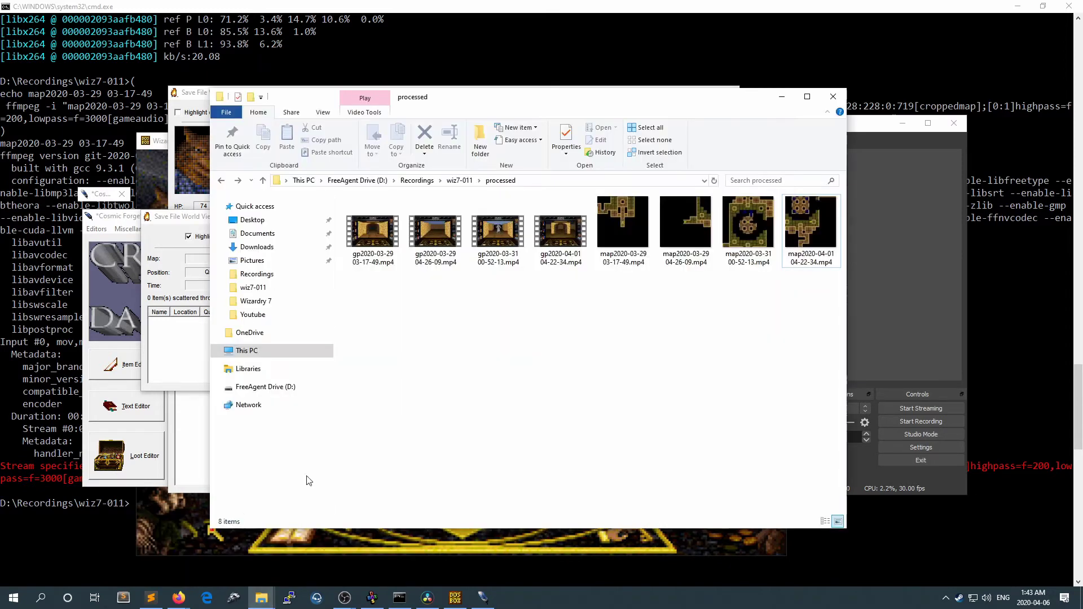
pyautogui.click(466, 182)
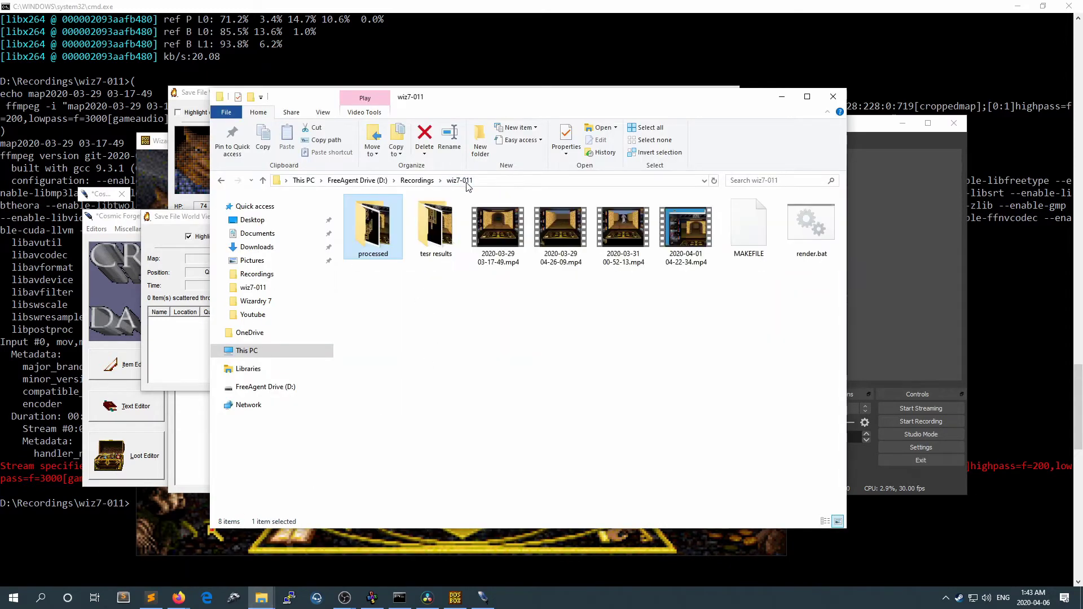
pyautogui.click(548, 403)
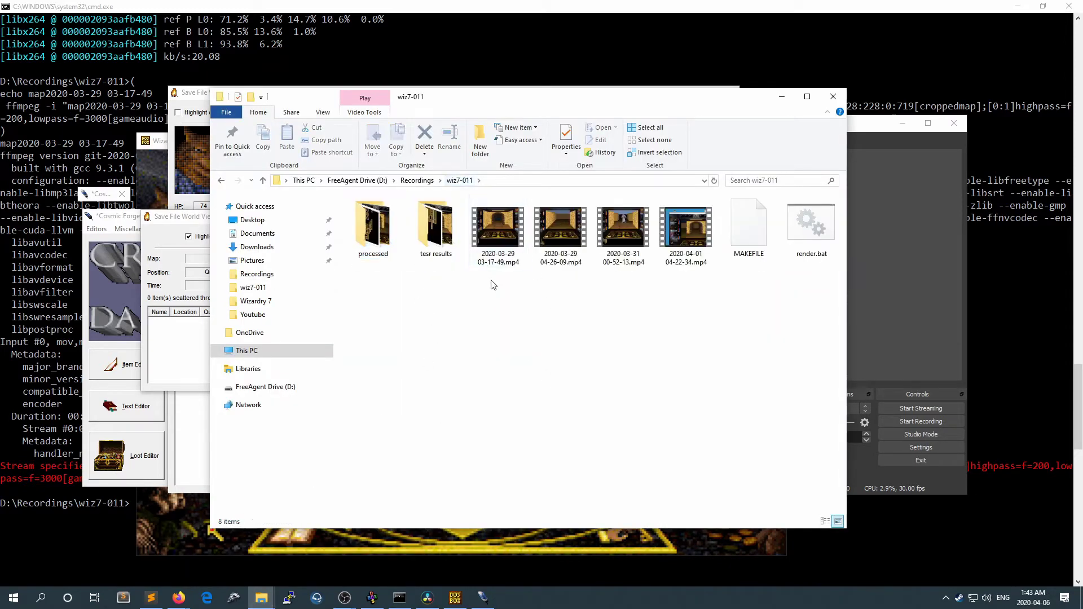
pyautogui.doubleClick(507, 228)
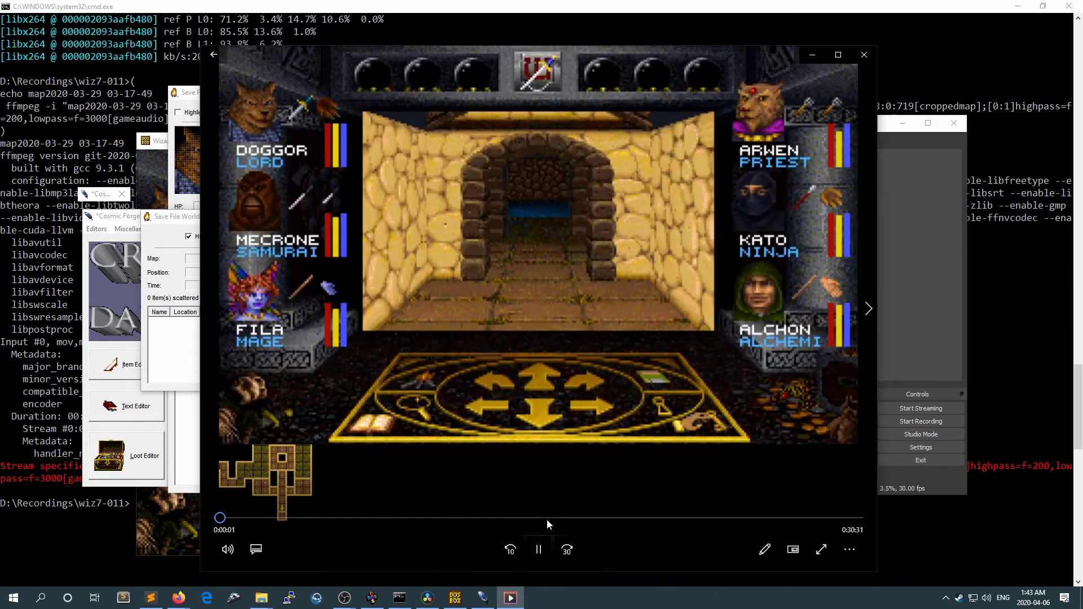
pyautogui.click(551, 546)
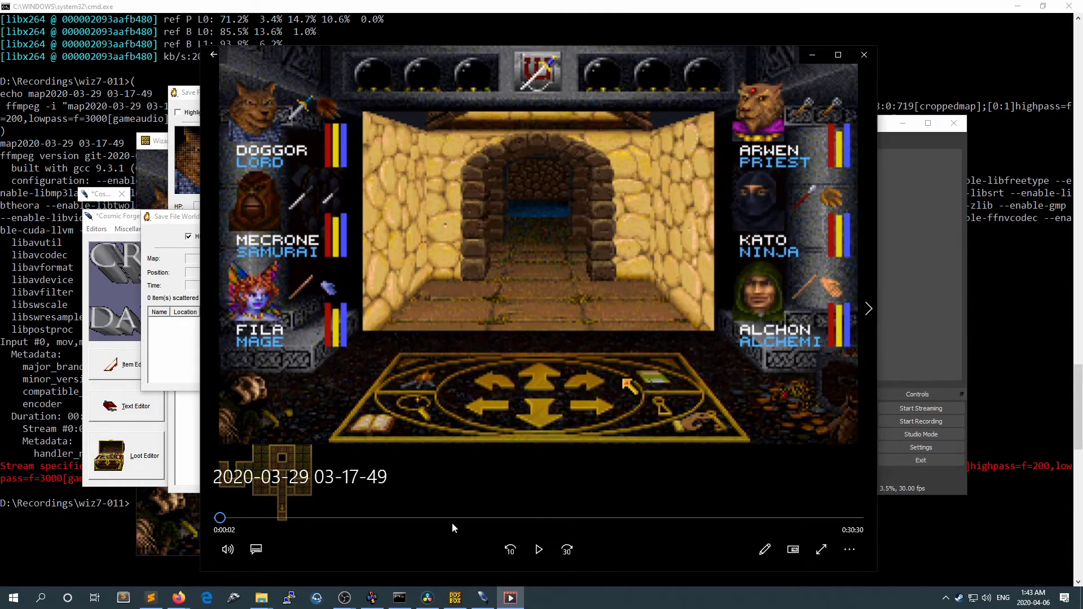
# View the paused recording full screen, restore it to a window and close the video player
pyautogui.doubleClick(550, 309)
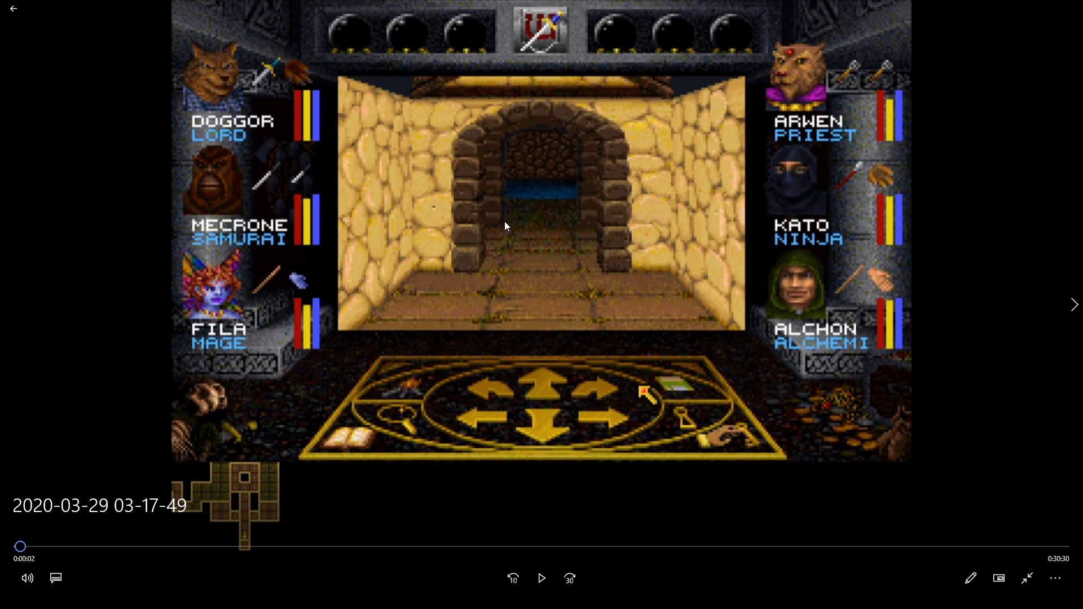
pyautogui.doubleClick(612, 280)
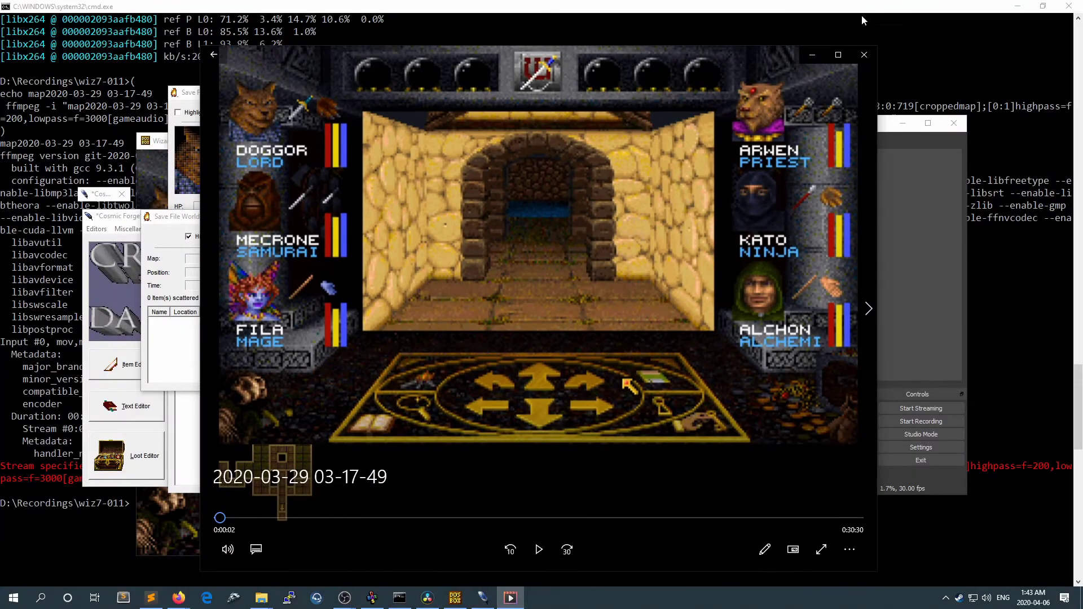
pyautogui.click(870, 56)
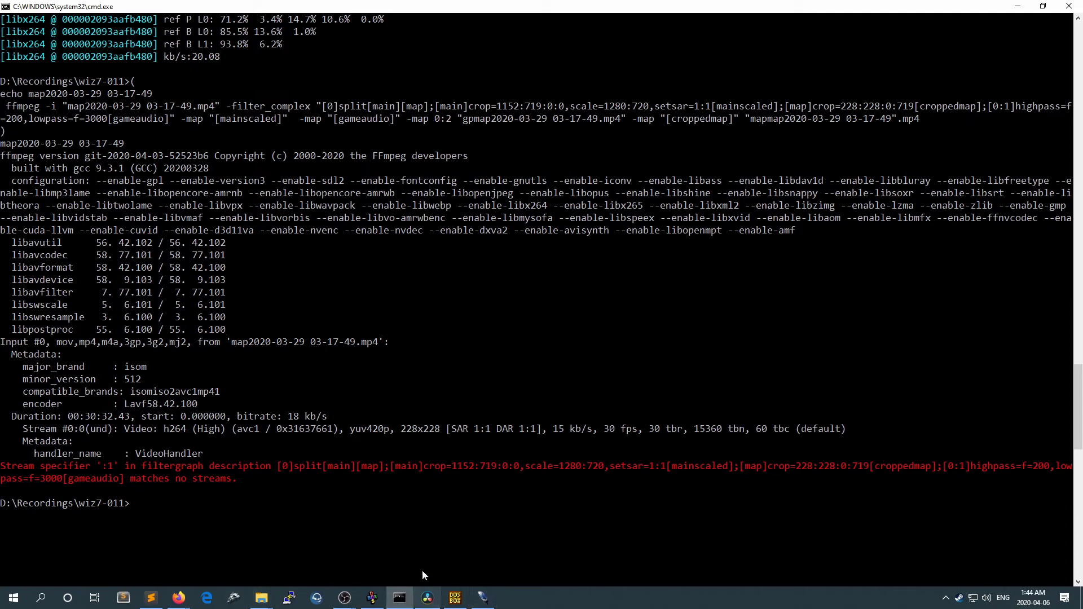
# Switch to DaVinci Resolve 16 and open the CODS 010 project
pyautogui.moveTo(430, 604)
pyautogui.click(427, 598)
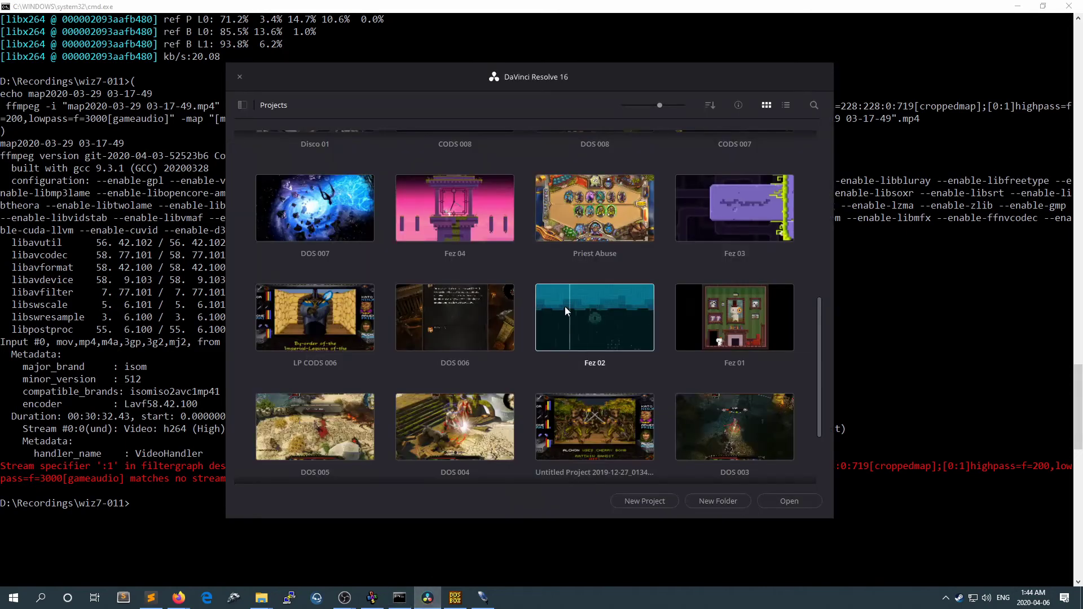
pyautogui.scroll(10, 561, 301)
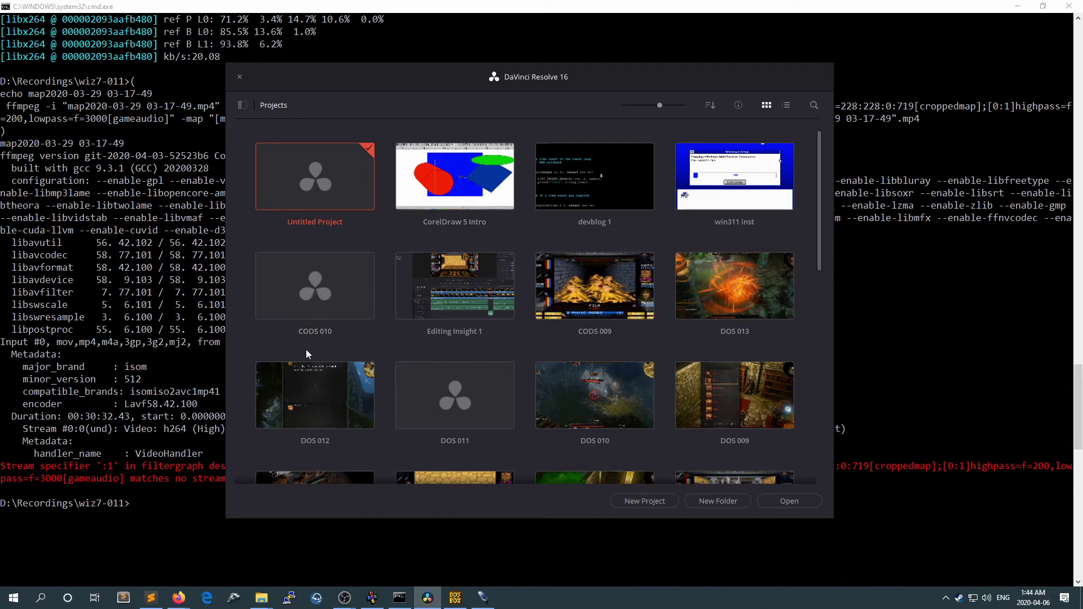
pyautogui.doubleClick(322, 282)
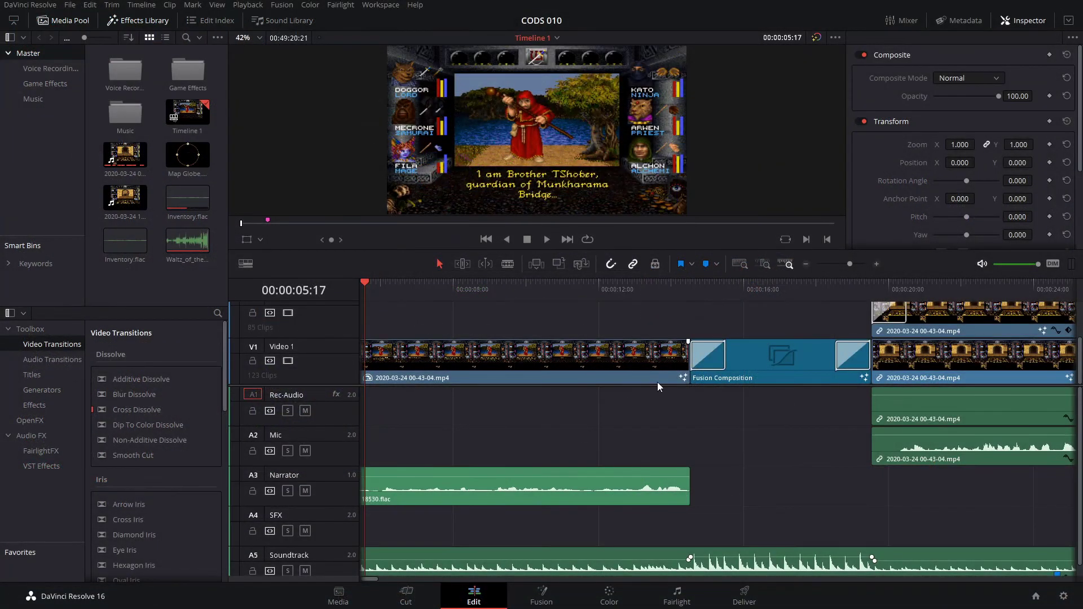
# Select the linked gameplay clips around 00:03:29:20 on the timeline and open the map overlay's composition in Fusion
pyautogui.moveTo(848, 265); pyautogui.dragTo(845, 266)
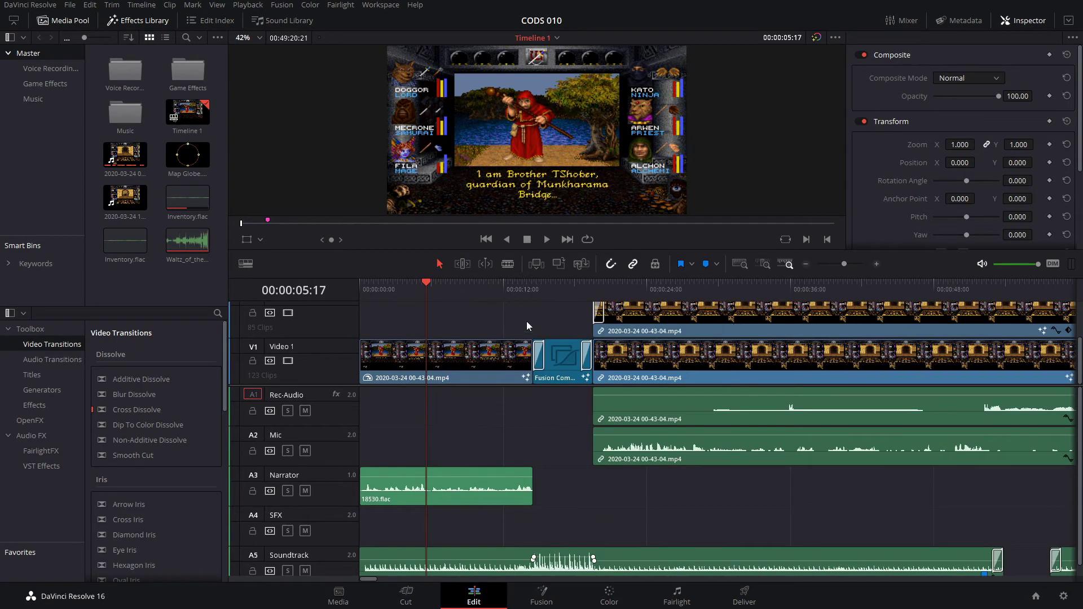
pyautogui.click(676, 319)
pyautogui.click(686, 293)
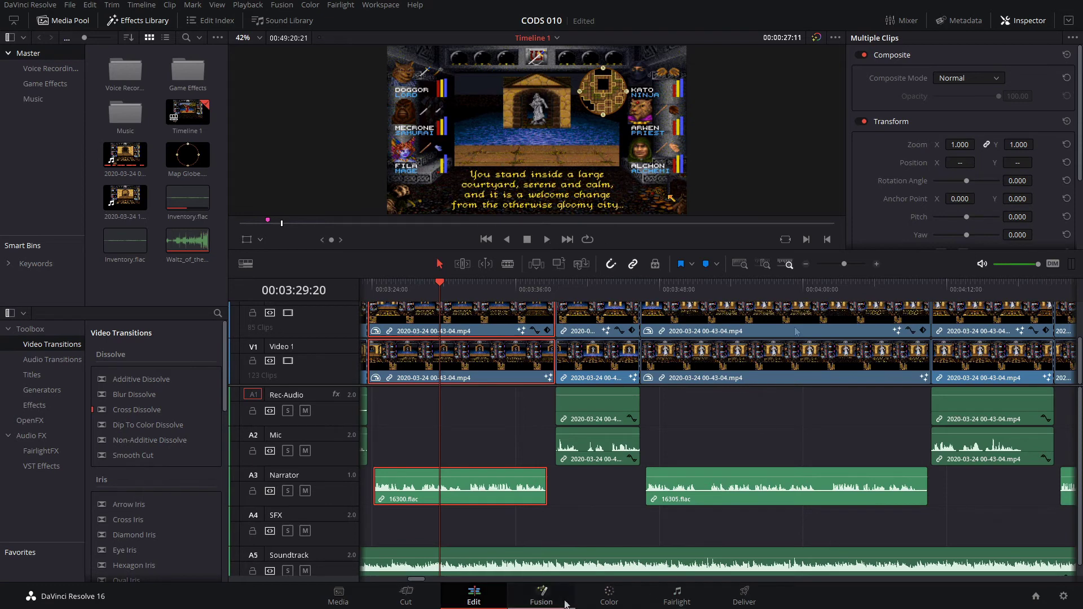
pyautogui.click(541, 595)
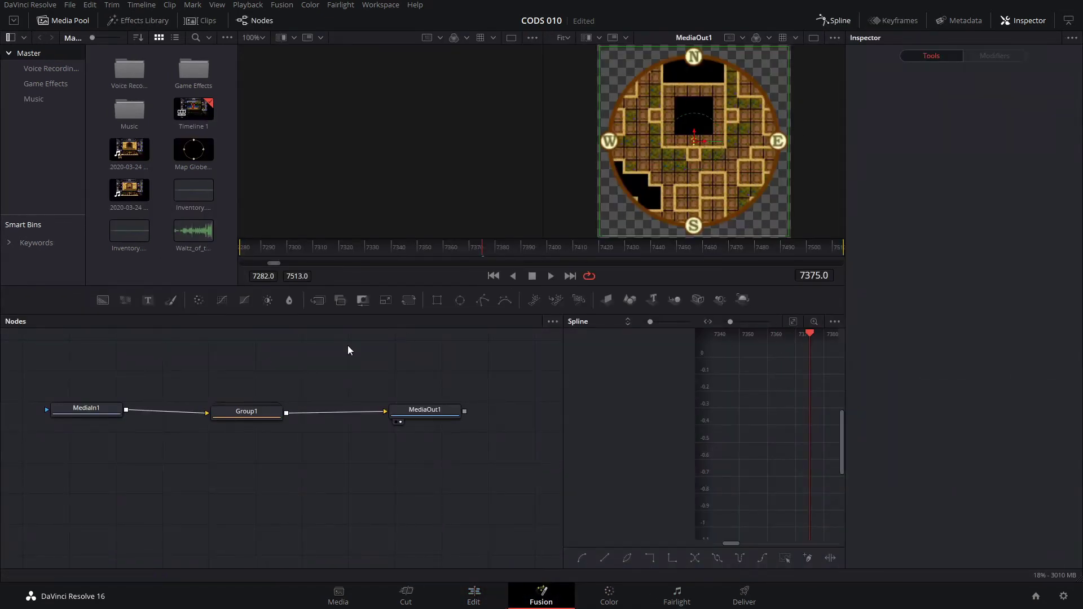
# Expand Group1 to examine its crop, mask and merge nodes, collapse it and return to the Edit page
pyautogui.doubleClick(266, 413)
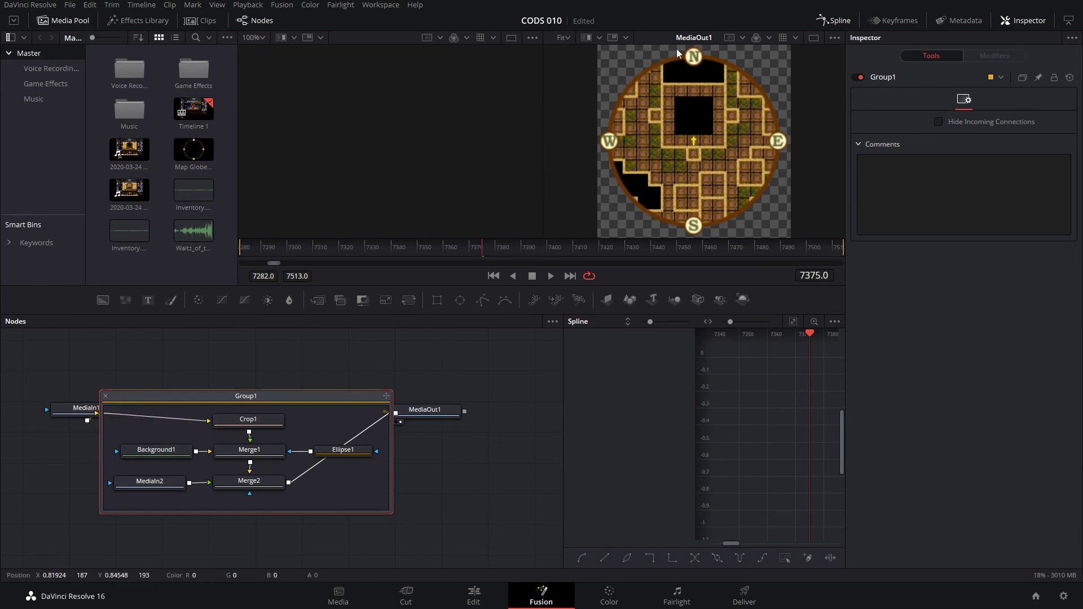
pyautogui.doubleClick(329, 394)
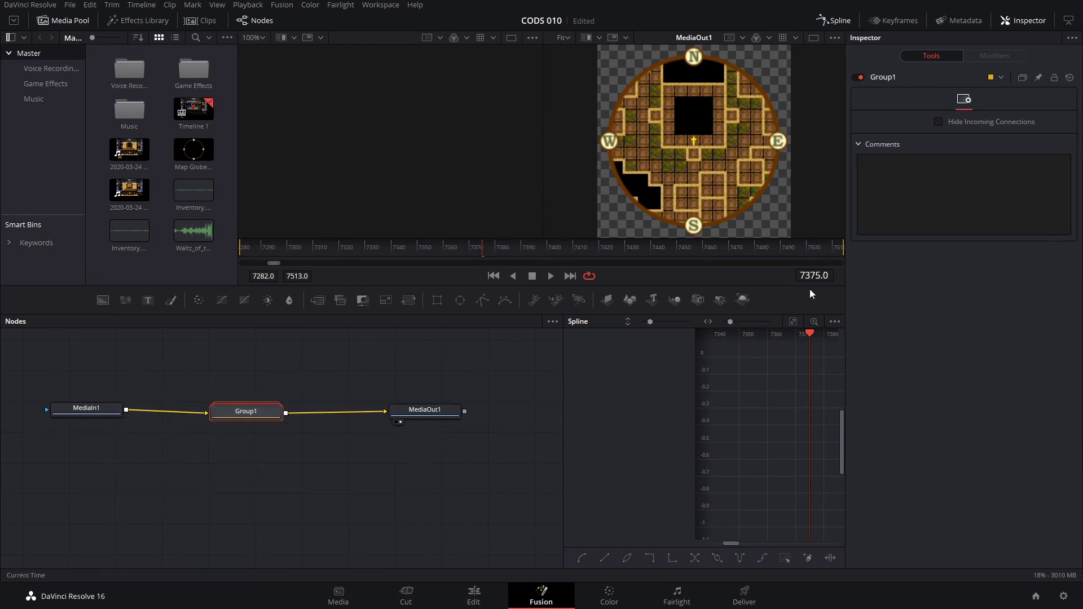
pyautogui.click(475, 595)
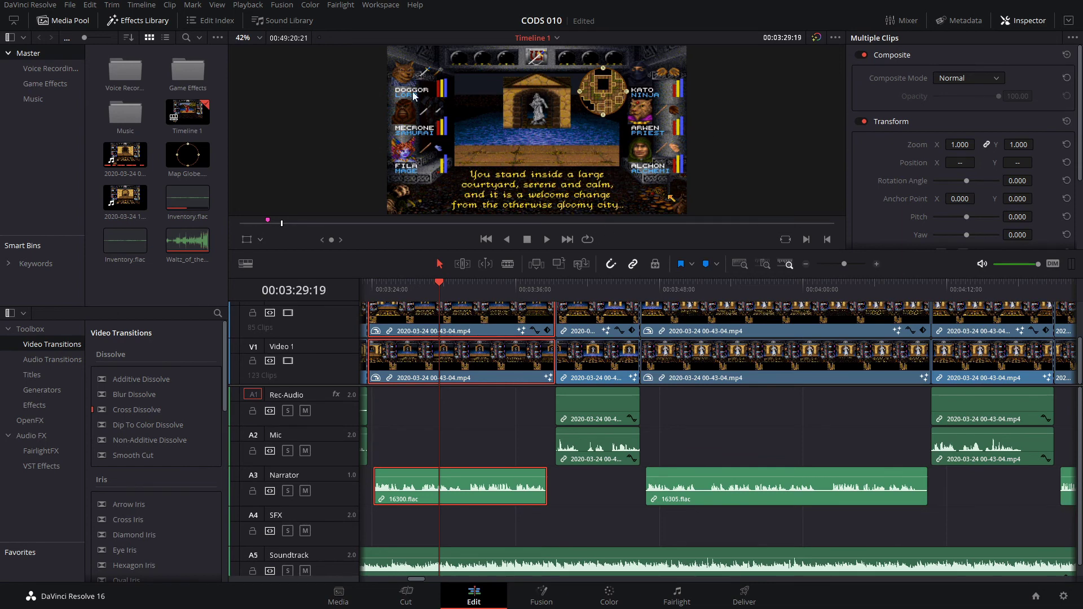
# Move the playhead to 00:03:35:21 and look along the timeline to the clips around the five-minute mark
pyautogui.click(512, 285)
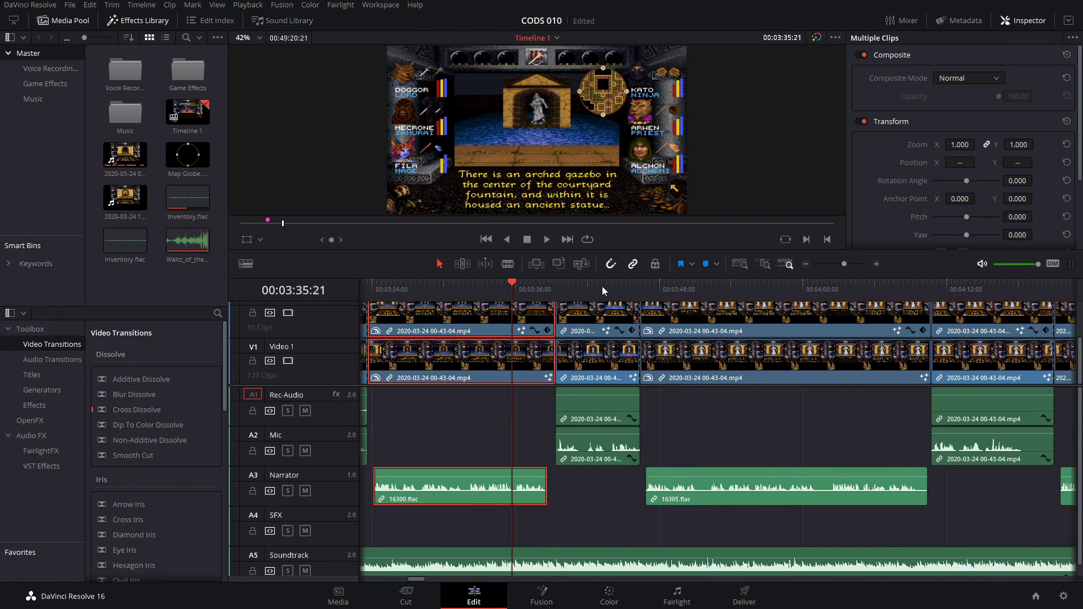
pyautogui.hscroll(-3, 601, 286)
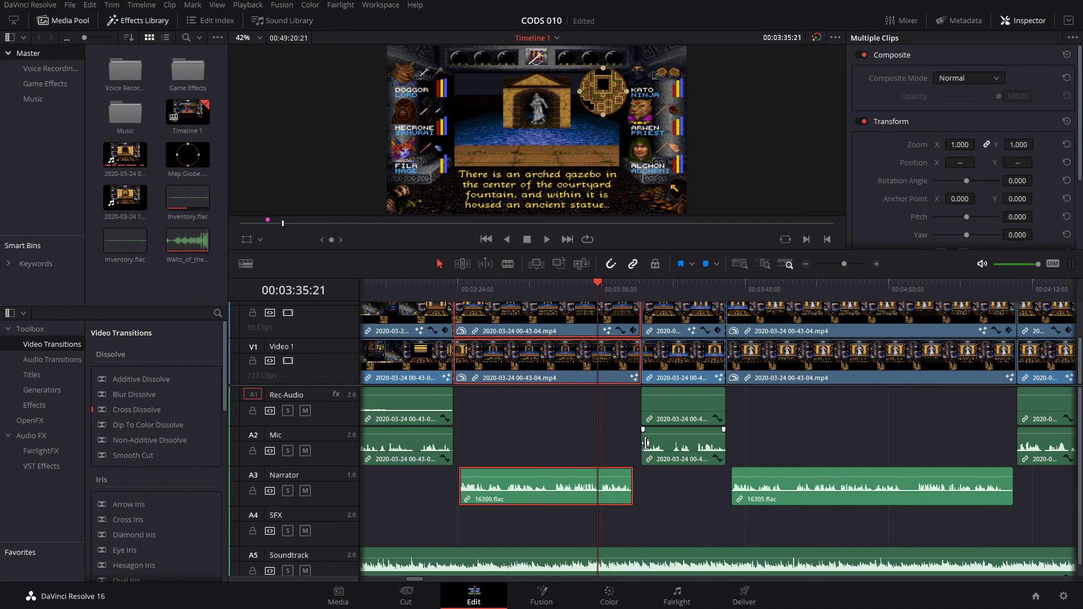
pyautogui.moveTo(416, 578); pyautogui.dragTo(435, 584)
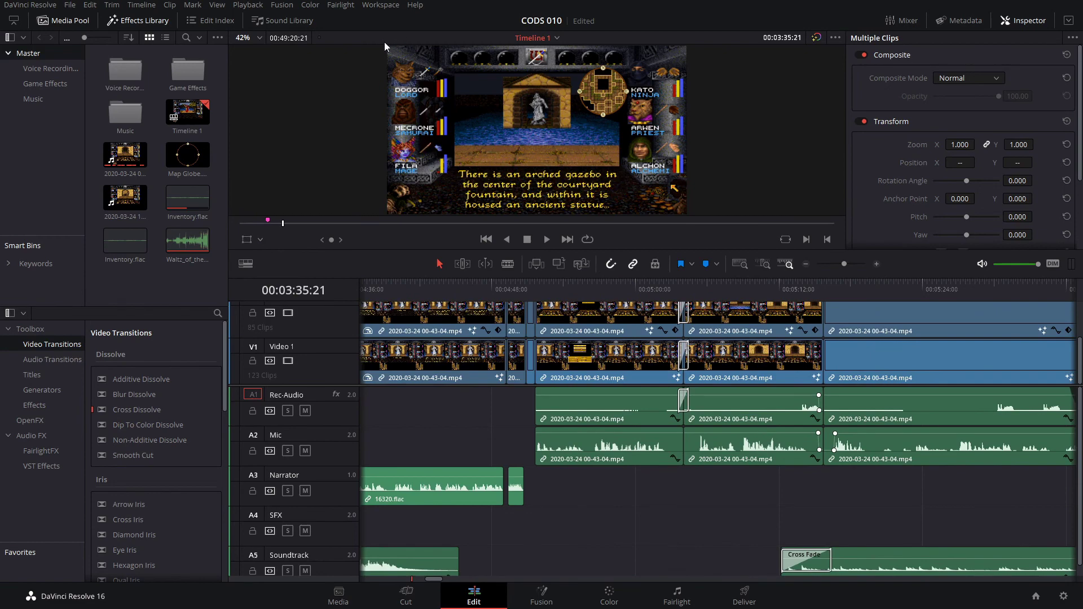